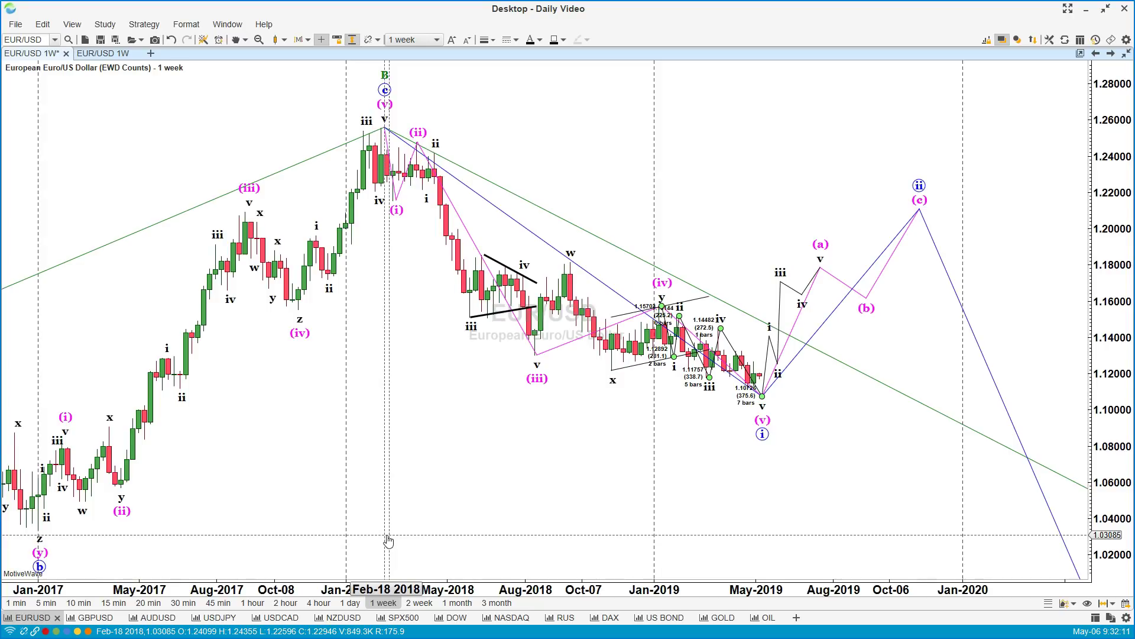
Examine the projected rise from wave i to wave ii on the weekly EUR/USD chart.
left_click(789, 429)
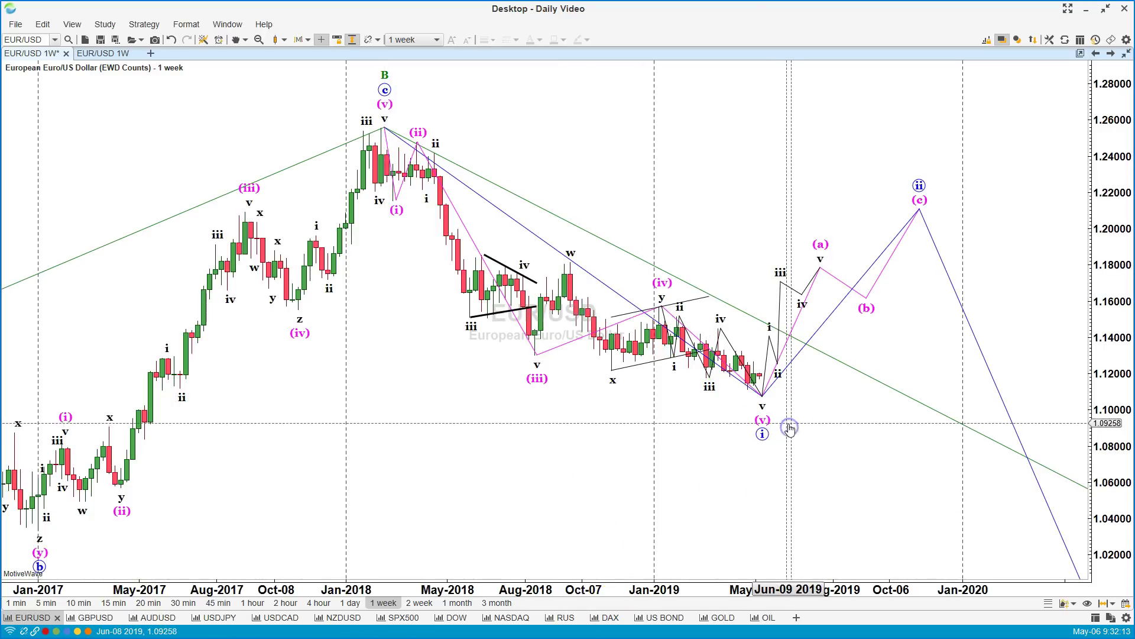
left_click(791, 400)
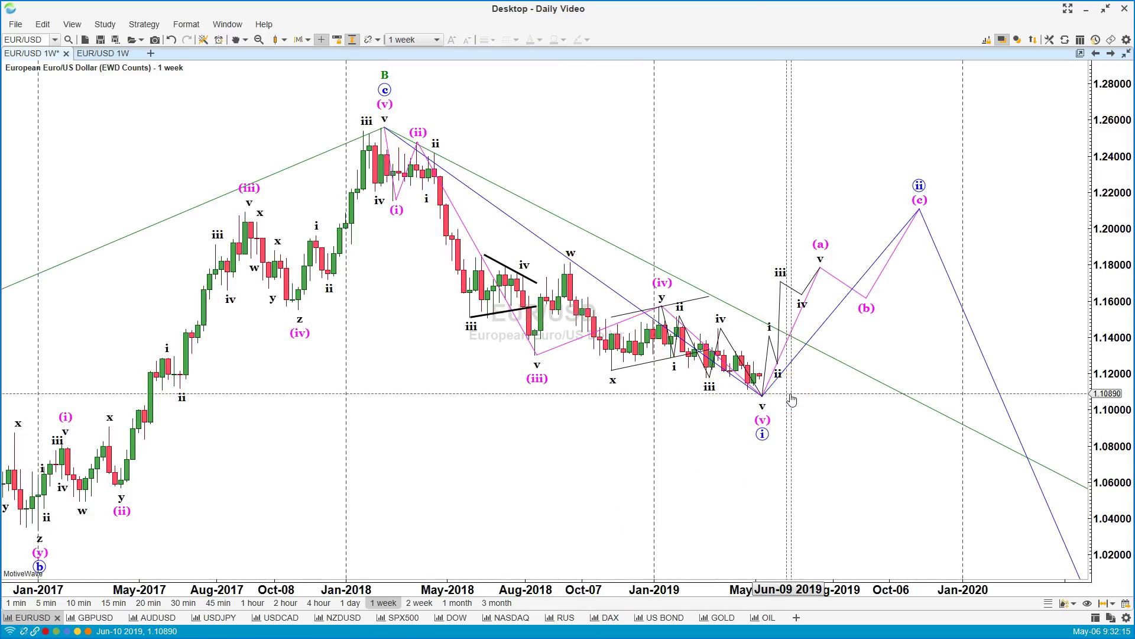
left_click(773, 390)
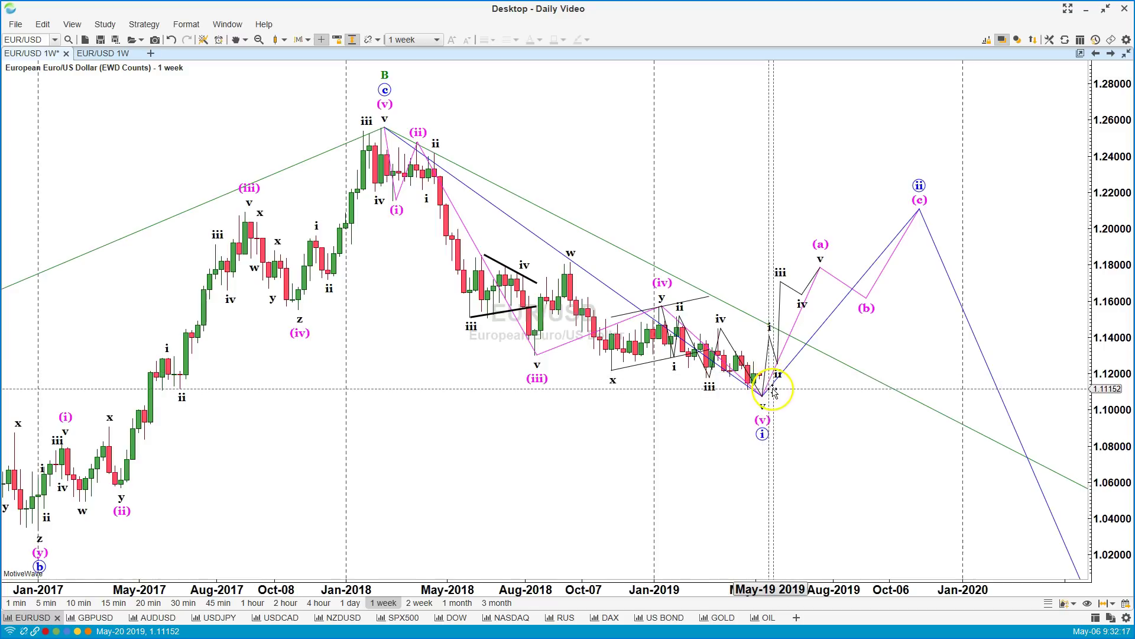
mouse_move(773, 390)
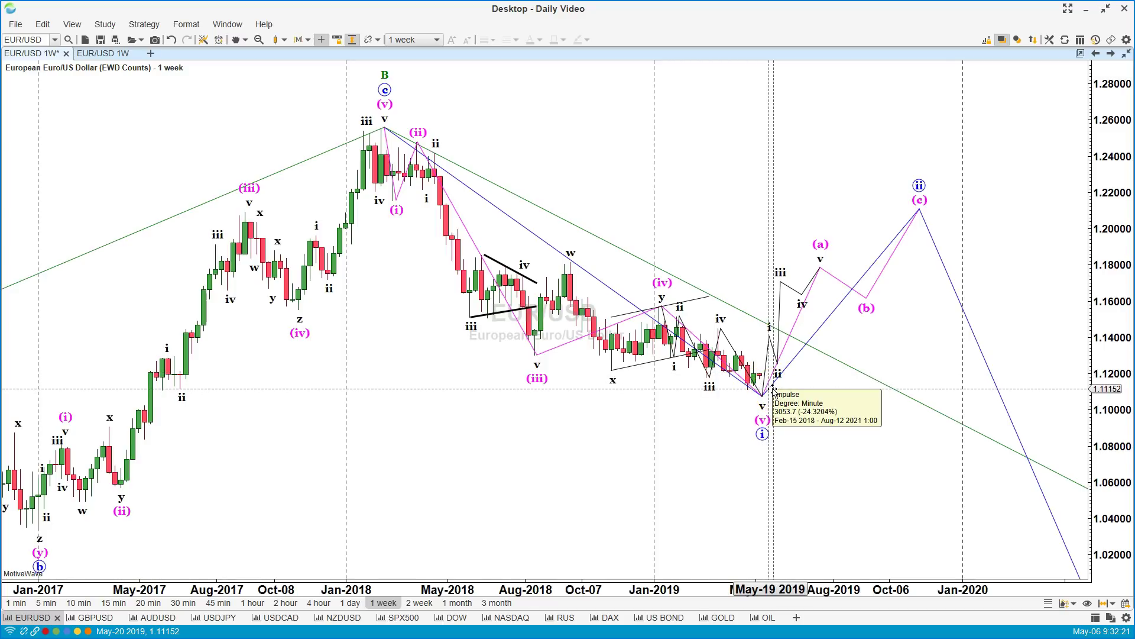
left_click(772, 387)
left_click(867, 256)
left_click(918, 210)
mouse_move(918, 213)
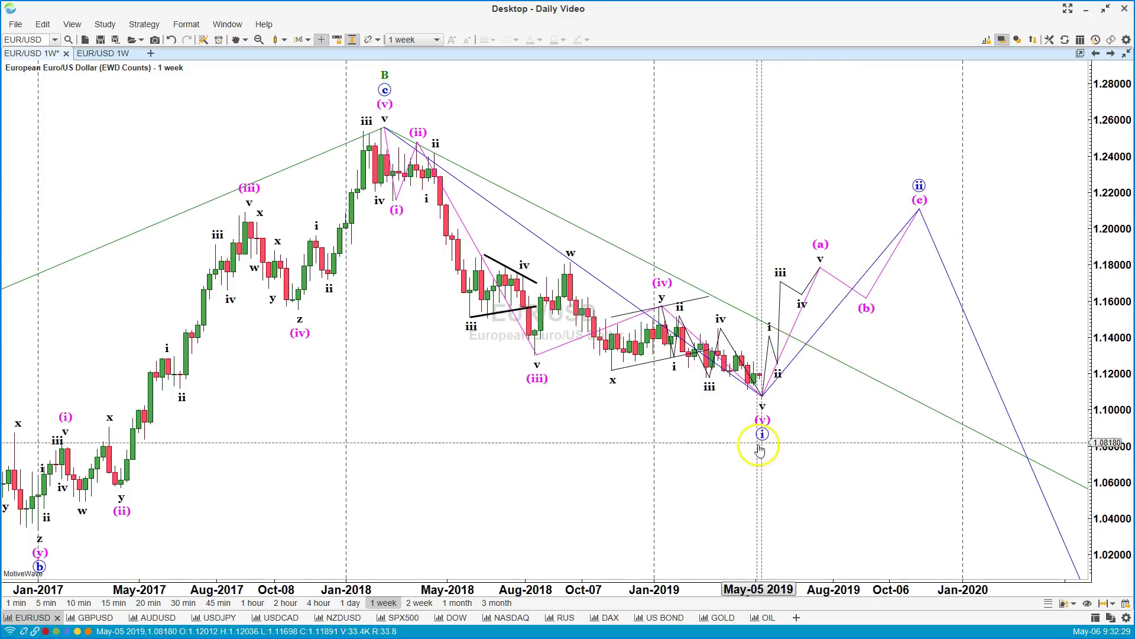
Apply Auto Hide Waves from the Minute-degree impulse on the EUR/USD chart.
mouse_move(764, 435)
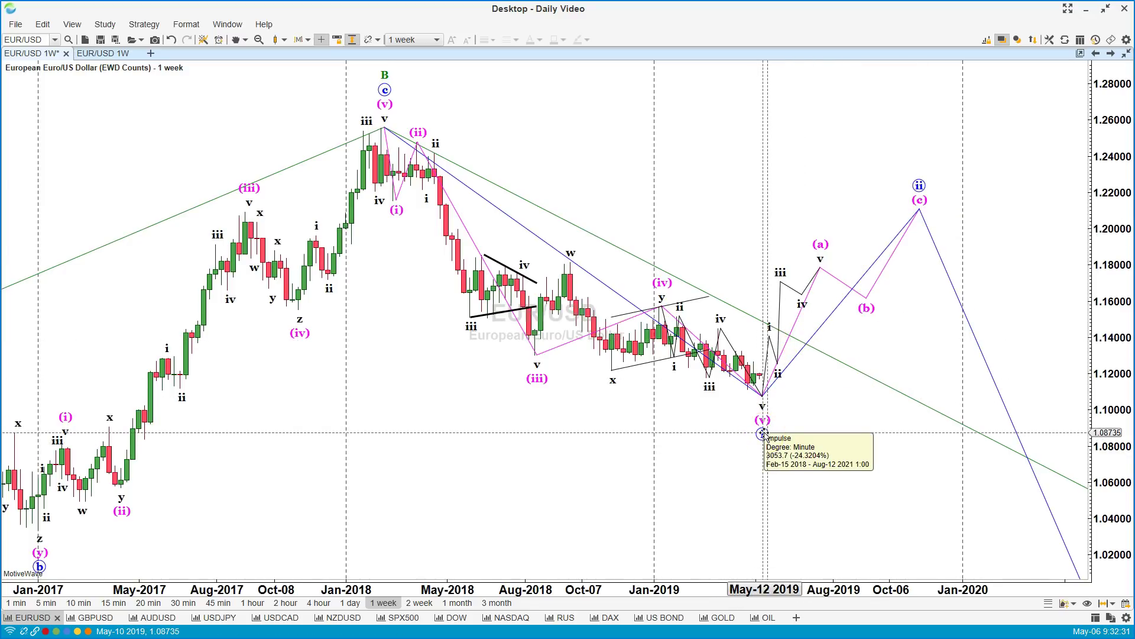
right_click(763, 434)
mouse_move(852, 529)
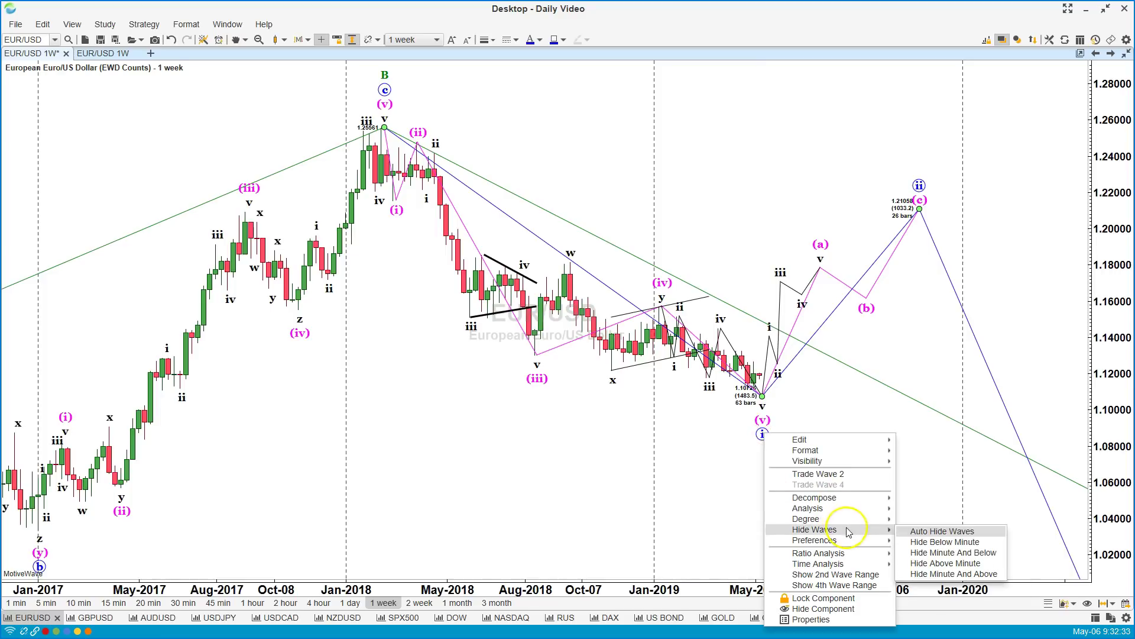
left_click(914, 531)
Switch the EUR/USD chart to the 4 hour timeframe and stretch its price scale around the recent wave counts.
left_click(325, 603)
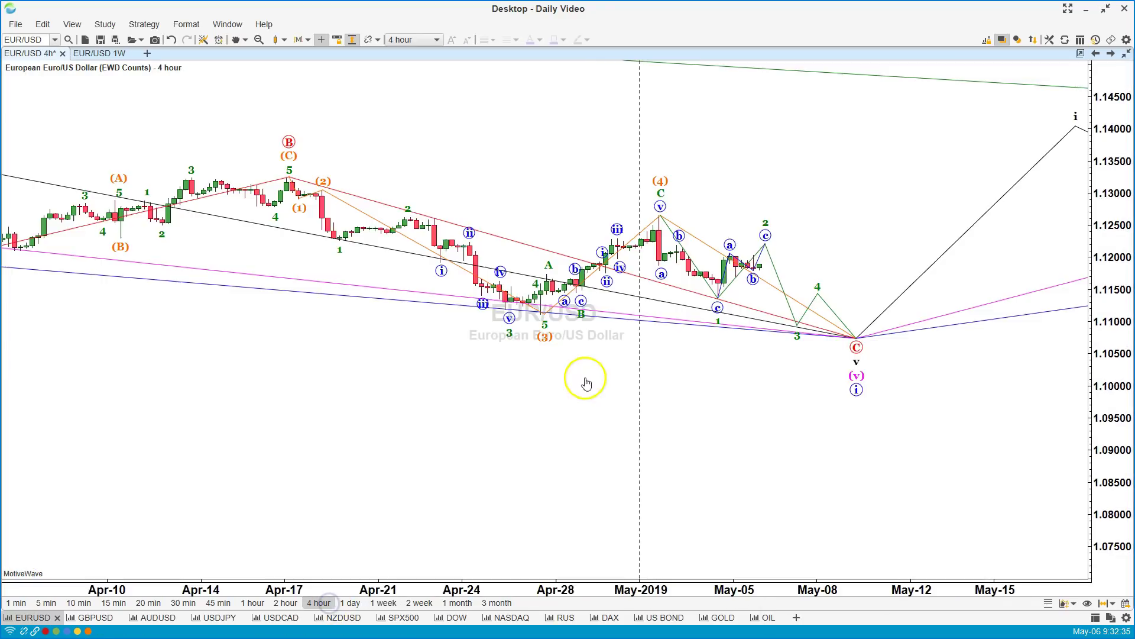
scroll(588, 456, "down", 2)
scroll(593, 503, "up", 2)
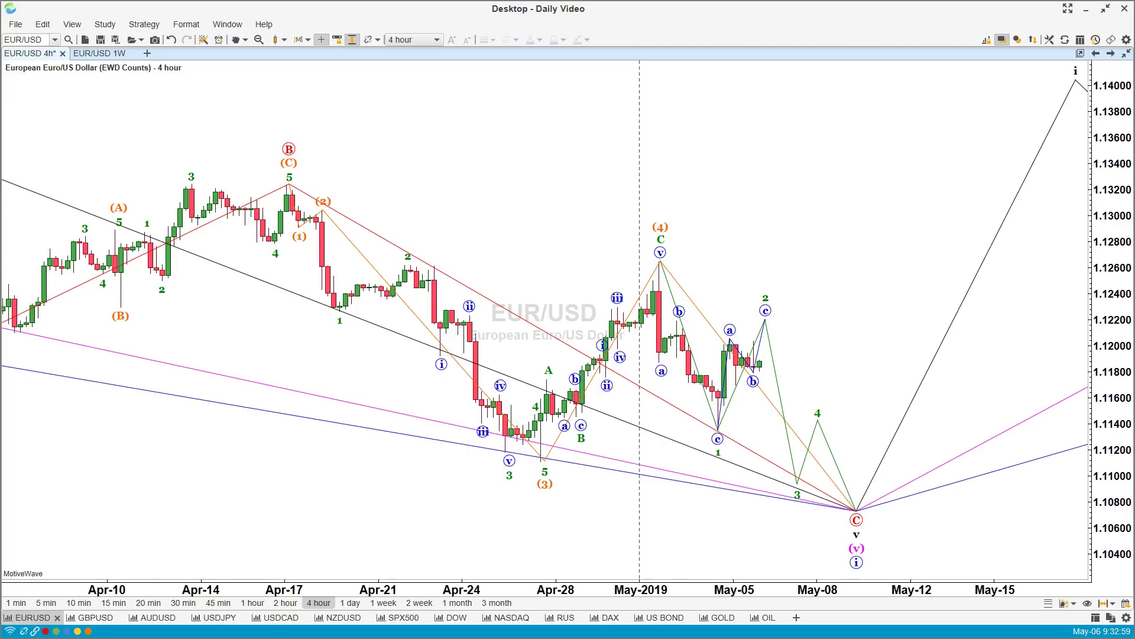
Trace the a-b-c rise into green wave 2 and the turn down with pink freehand lines and an arrow, and clear the markings.
left_click_drag(717, 431, 833, 286)
mouse_move(717, 434)
left_mouse_down()
mouse_move(731, 340)
mouse_move(752, 374)
mouse_move(764, 315)
left_mouse_up()
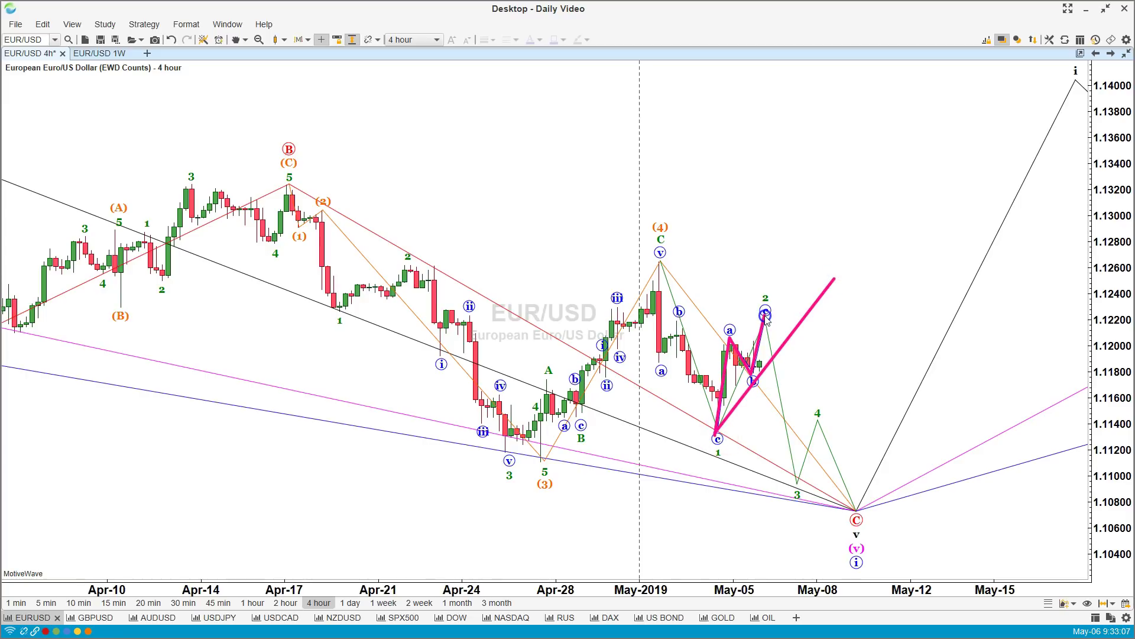
left_click_drag(766, 323, 784, 385)
left_click_drag(848, 353, 793, 352)
left_click_drag(789, 342, 784, 349)
left_click_drag(785, 349, 805, 359)
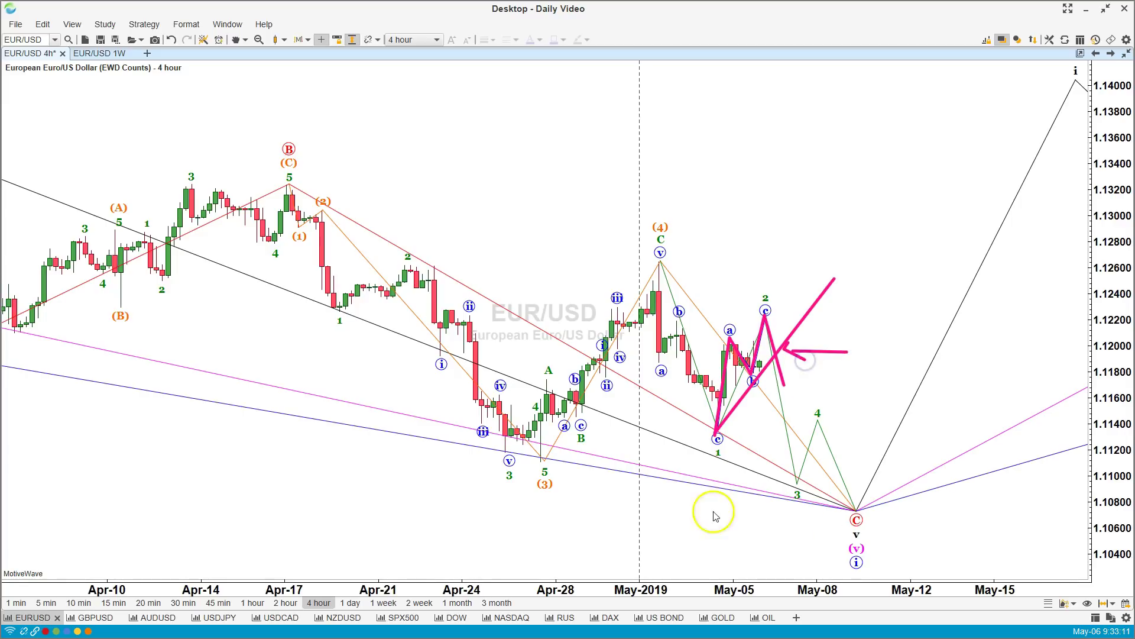
key("Escape")
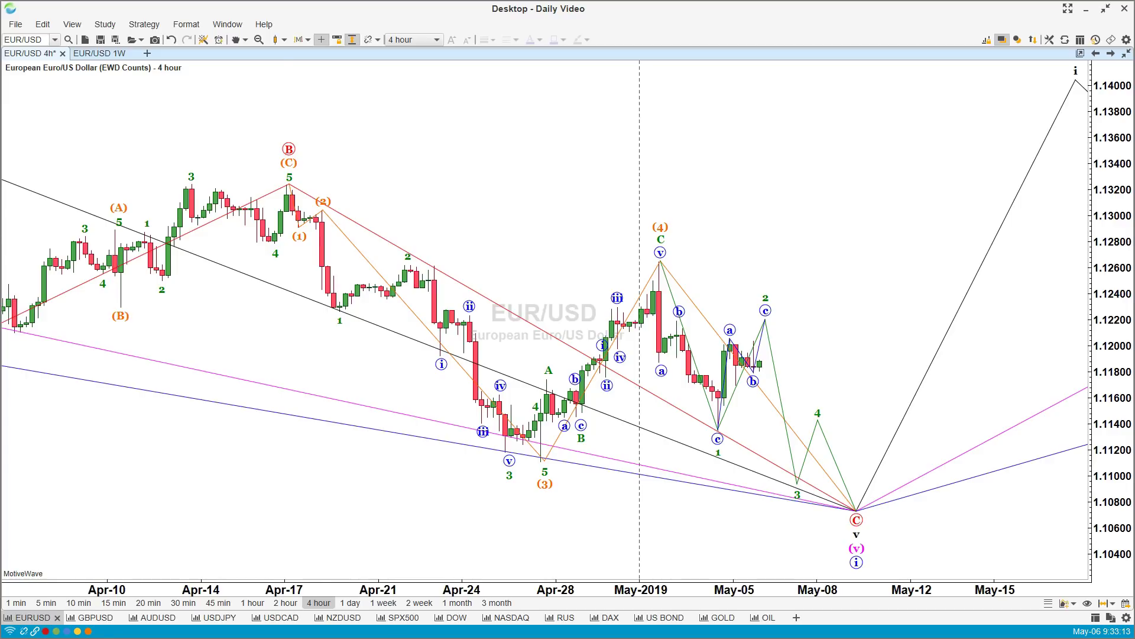
Open the AUD/USD 4 hour chart to review its latest wave counts.
left_click(155, 617)
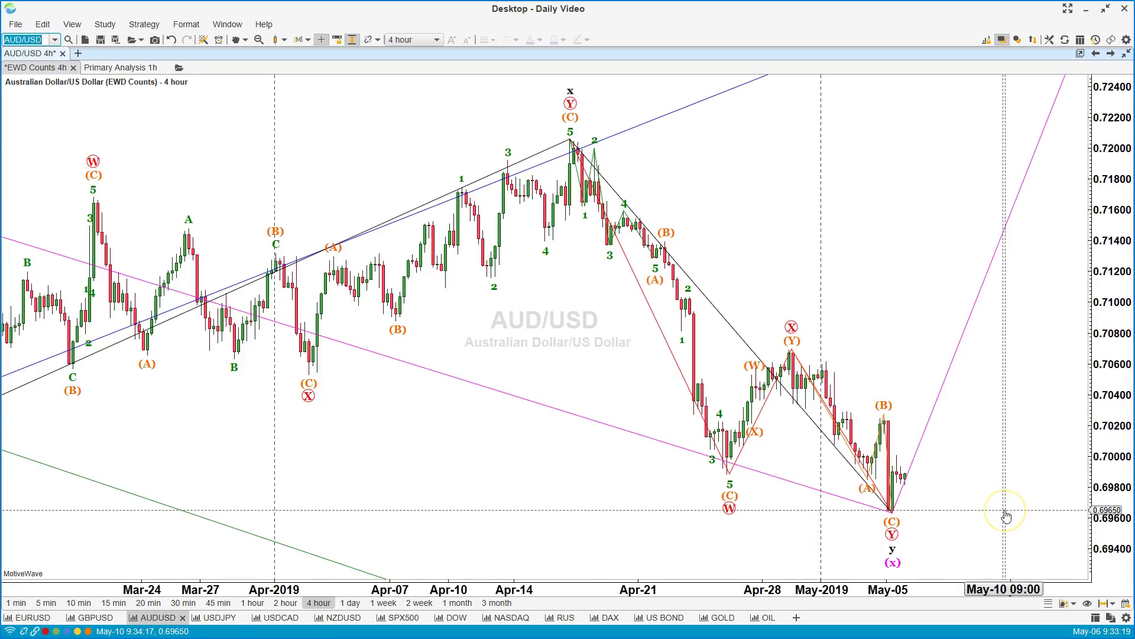
left_click(1003, 476)
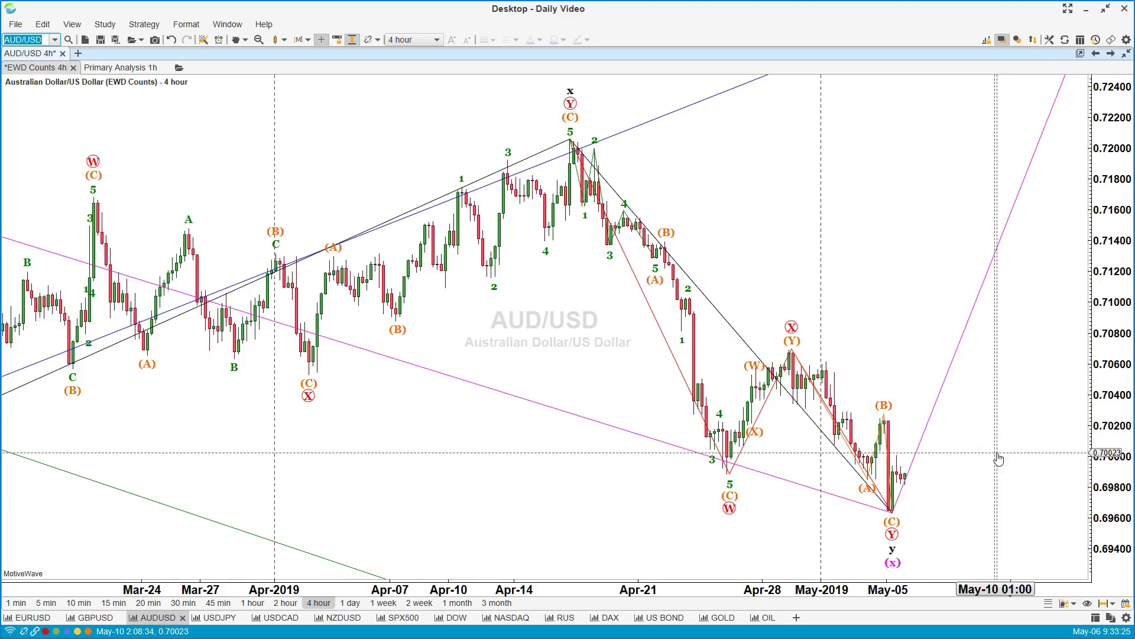
left_click(975, 456)
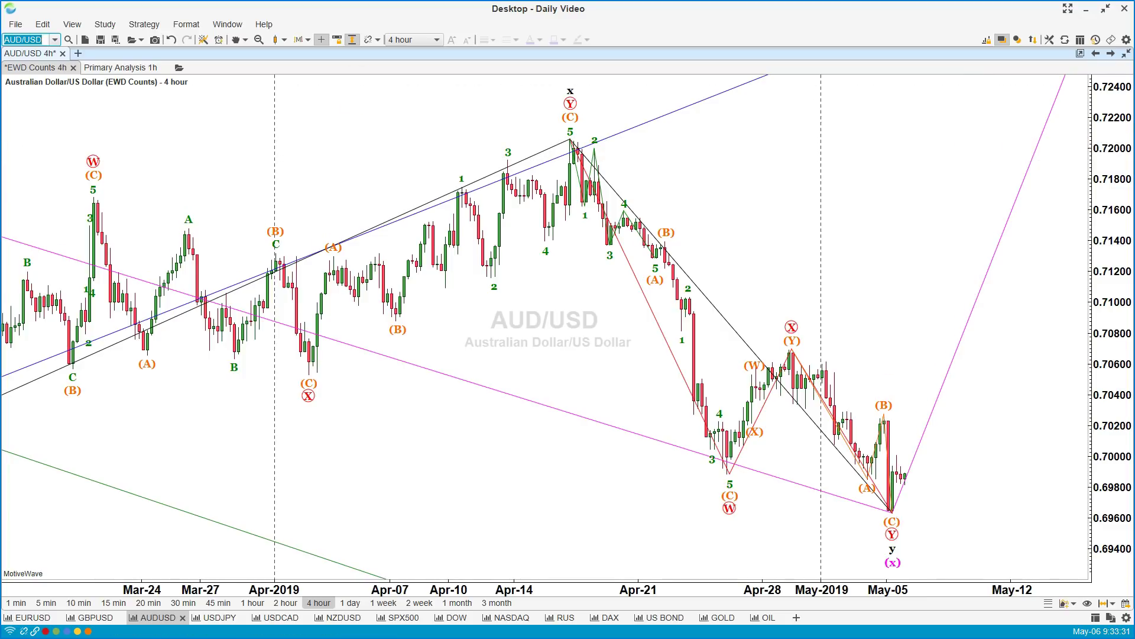
Circle the W-X-Y decline and its two legs, mark a horizontal level at the wave x high, and erase the annotations.
mouse_move(907, 278)
left_mouse_down()
mouse_move(473, 248)
mouse_move(993, 343)
mouse_move(814, 203)
left_mouse_up()
left_click(885, 424)
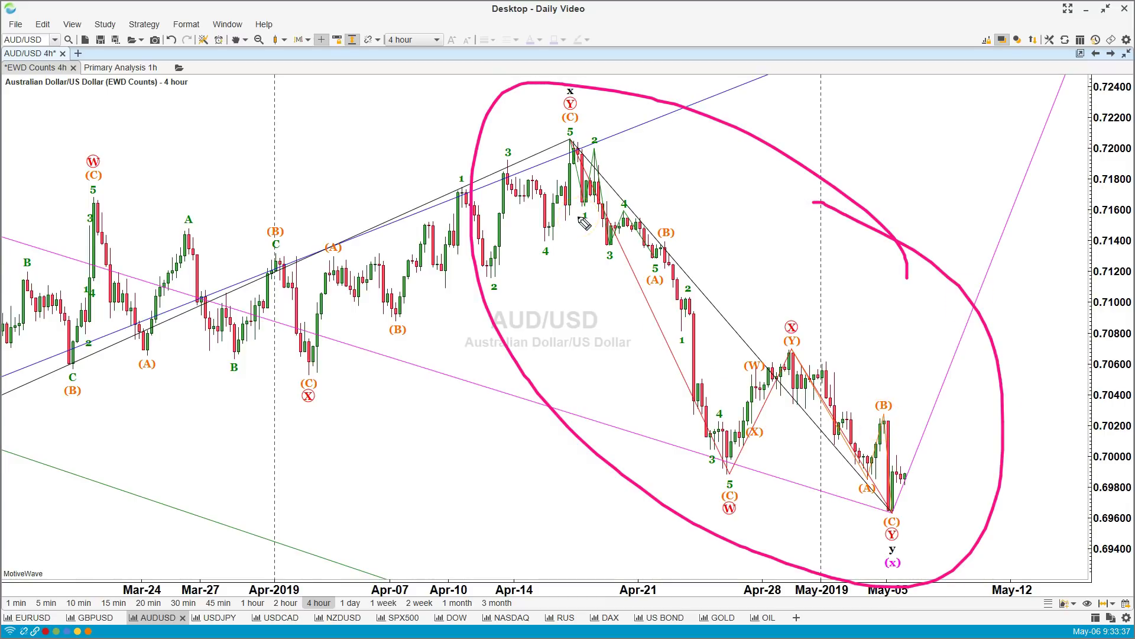
mouse_move(731, 301)
left_mouse_down()
mouse_move(676, 239)
mouse_move(793, 469)
mouse_move(687, 222)
left_mouse_up()
left_click_drag(689, 437, 975, 527)
mouse_move(933, 378)
left_mouse_down()
mouse_move(822, 326)
mouse_move(933, 375)
mouse_move(828, 337)
left_mouse_up()
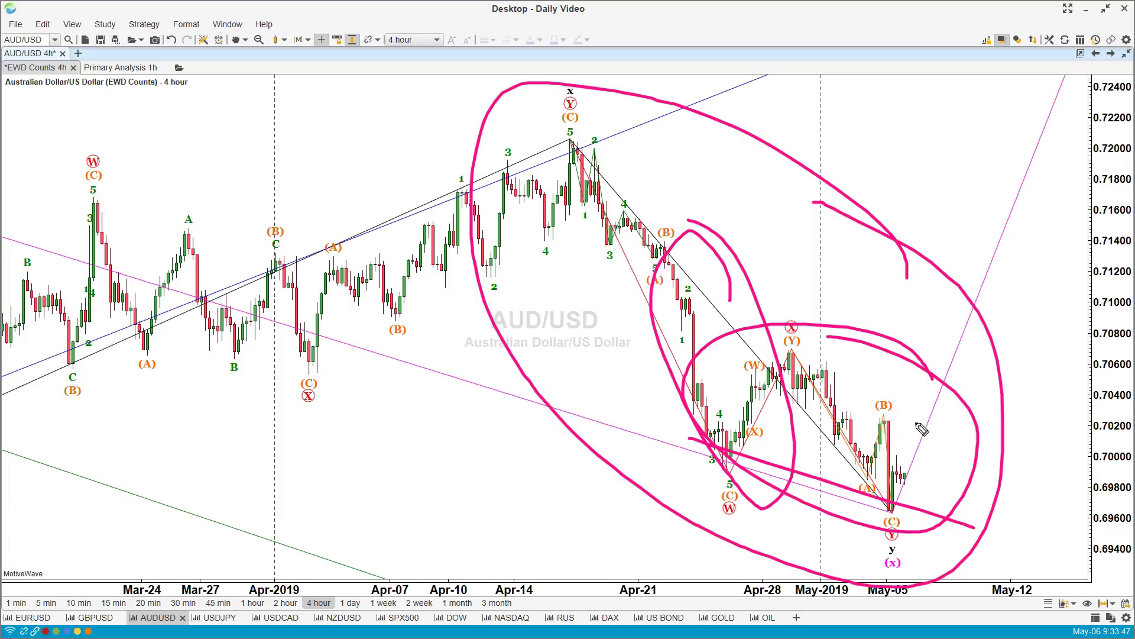
left_click_drag(558, 139, 1100, 135)
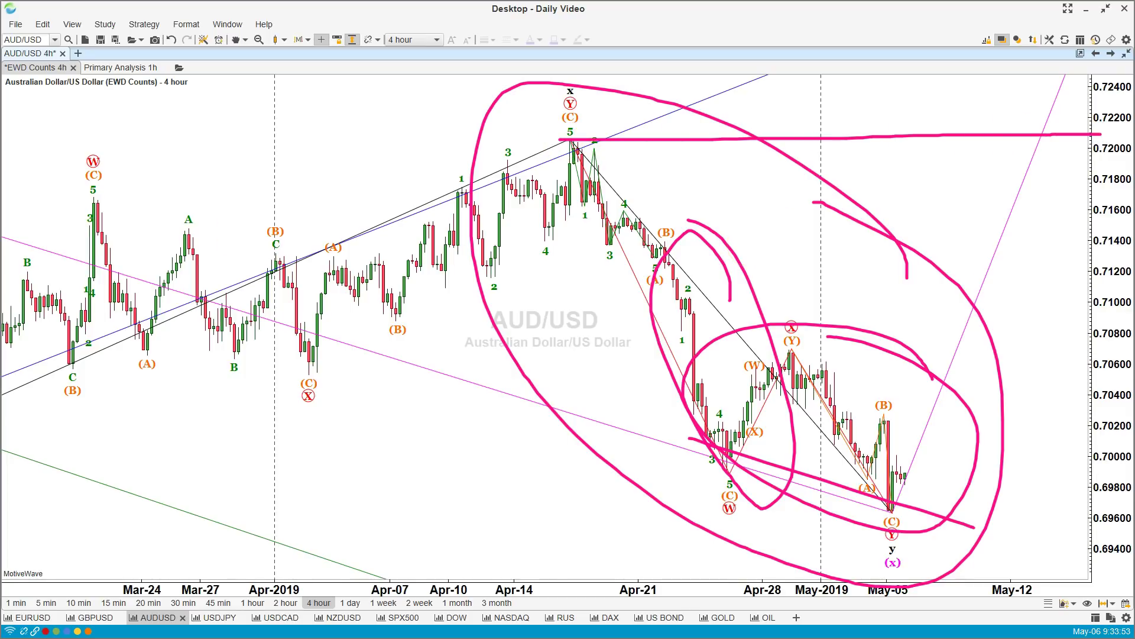
key("Escape")
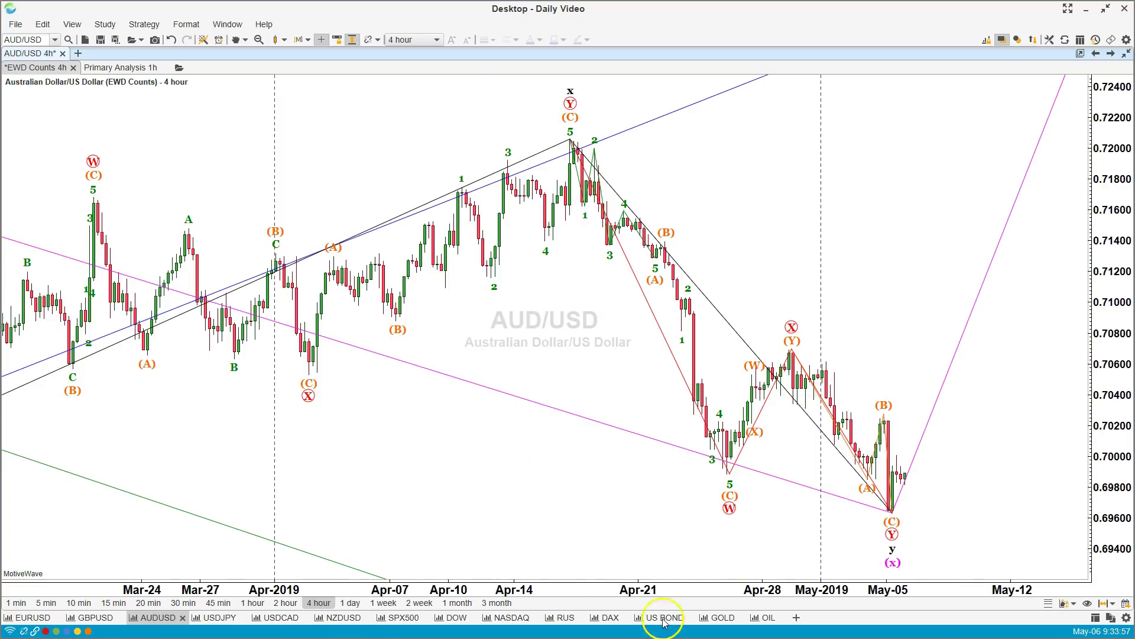
Open the SPX500 daily chart to review its wave counts.
left_click(570, 494)
left_click(401, 617)
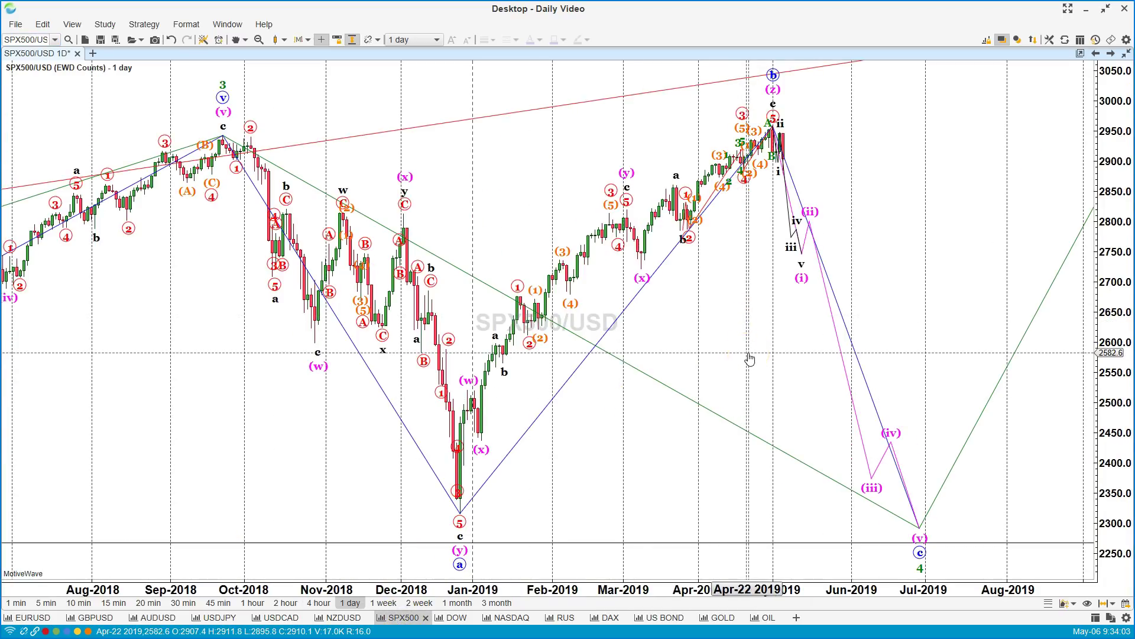
left_click(788, 325)
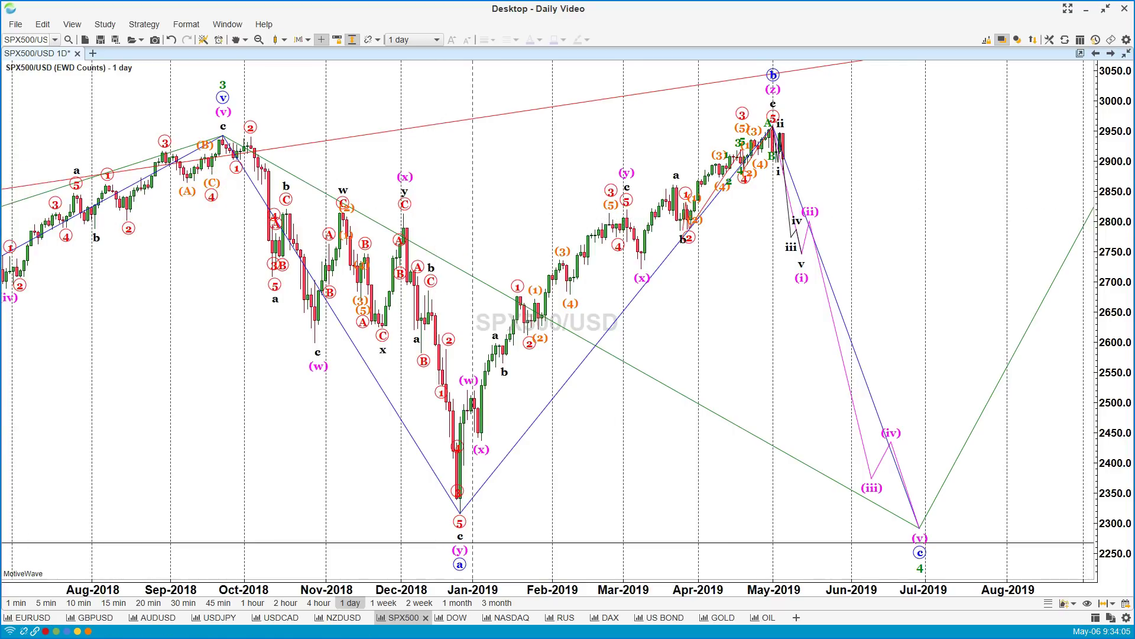
Highlight the blue a-b-c correction with circles, leg lines, a horizontal level at the prior high and an arrow near wave b, and clear the markings.
mouse_move(834, 103)
left_mouse_down()
mouse_move(628, 75)
mouse_move(203, 127)
mouse_move(307, 396)
mouse_move(890, 599)
mouse_move(893, 157)
mouse_move(657, 74)
left_mouse_up()
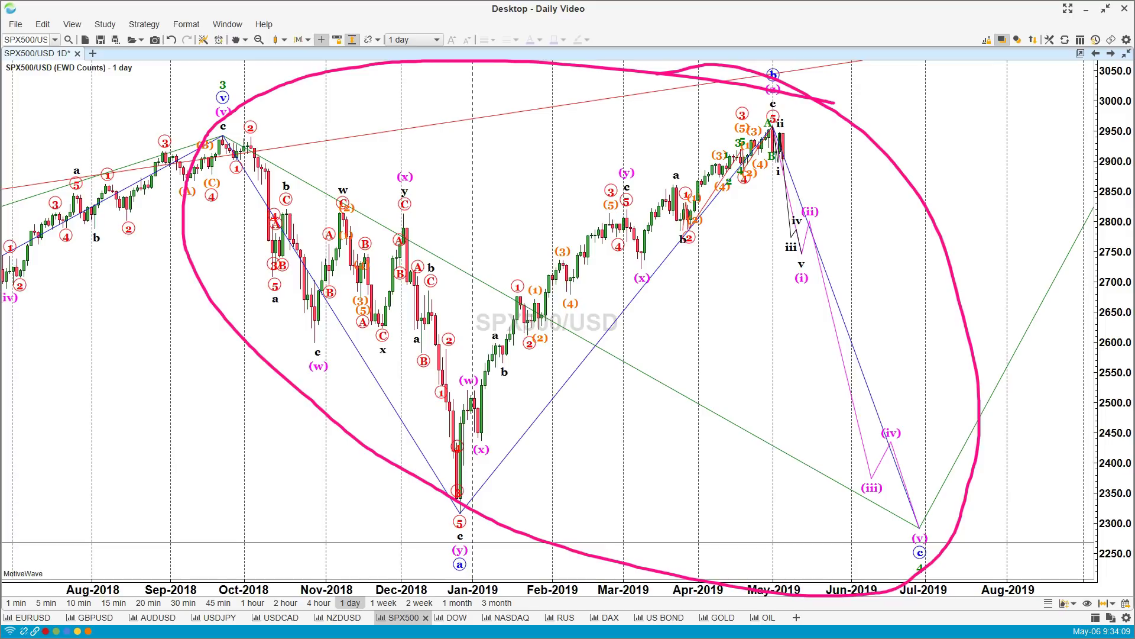
key("Delete")
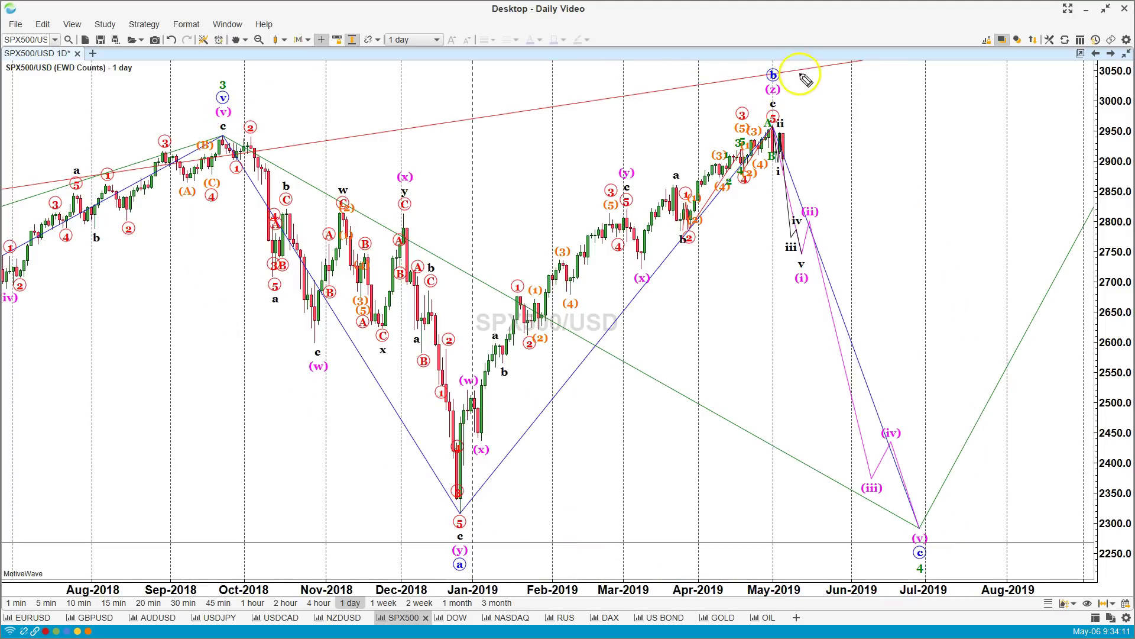
mouse_move(781, 66)
left_mouse_down()
mouse_move(759, 86)
mouse_move(786, 67)
left_mouse_up()
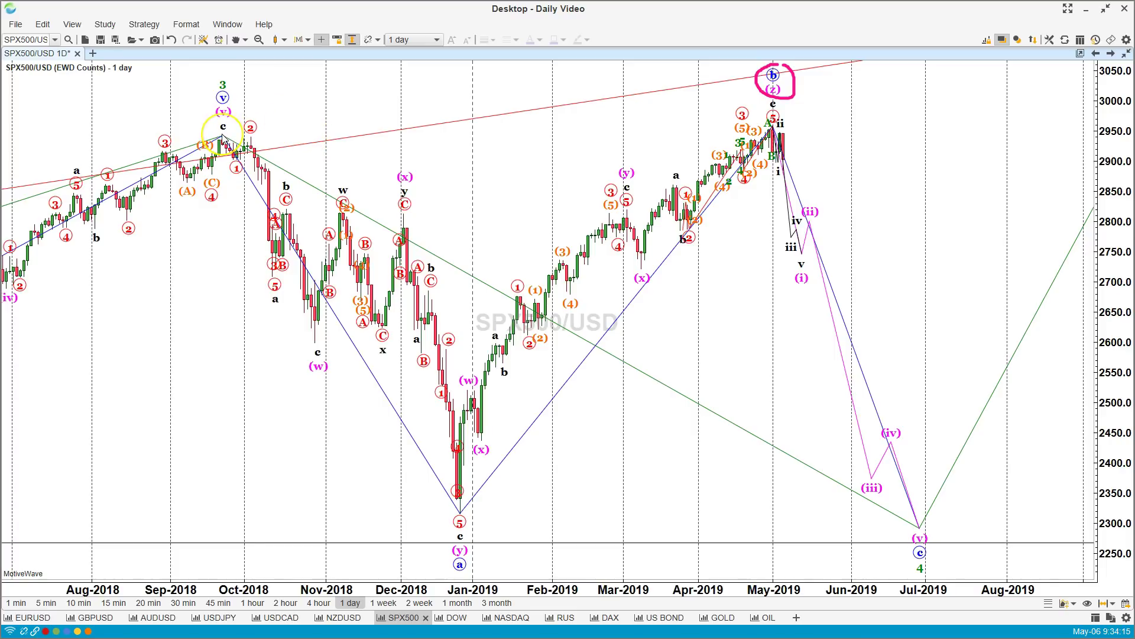
left_click_drag(223, 134, 906, 101)
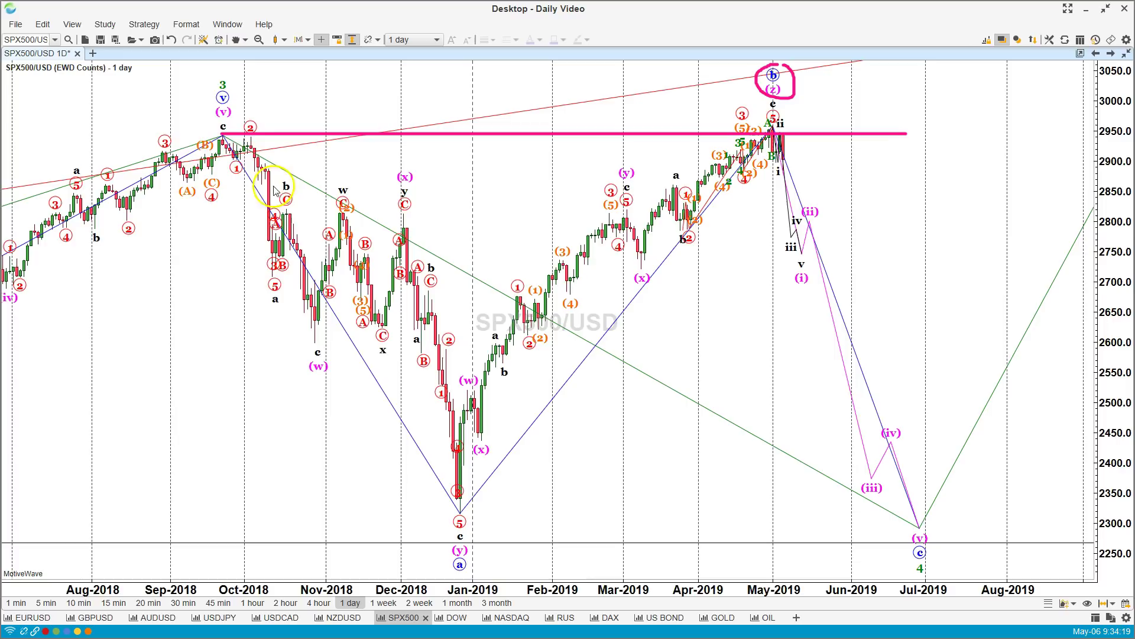
mouse_move(222, 132)
left_mouse_down()
mouse_move(444, 519)
mouse_move(462, 518)
mouse_move(773, 126)
mouse_move(949, 512)
mouse_move(921, 528)
left_mouse_up()
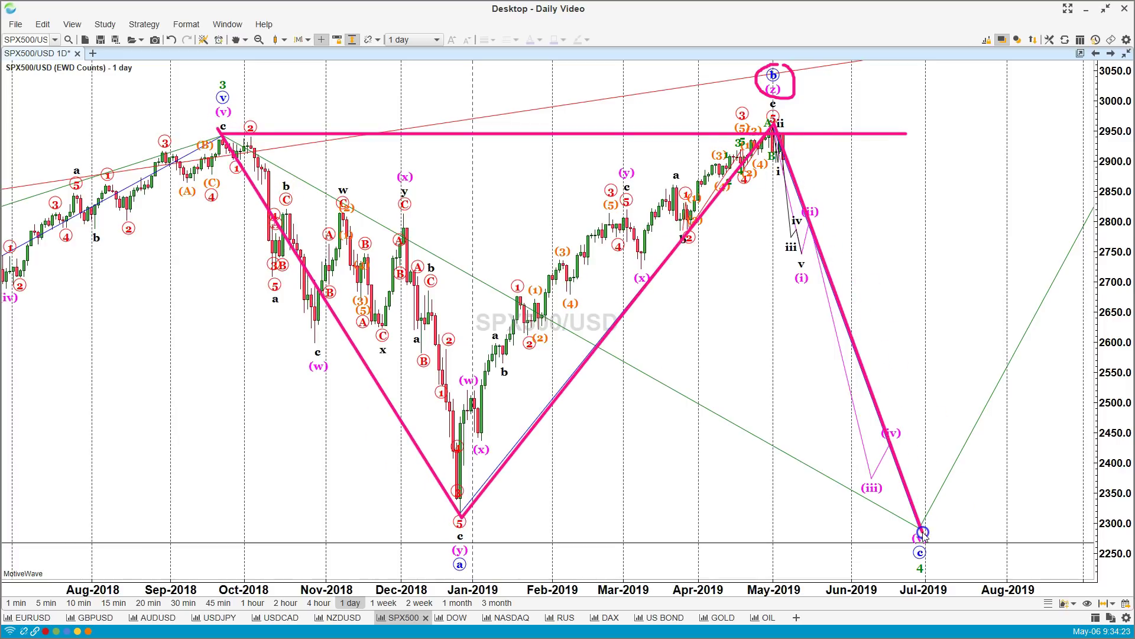
left_click_drag(961, 61, 816, 110)
mouse_move(809, 99)
left_mouse_down()
mouse_move(799, 115)
mouse_move(815, 115)
left_mouse_up()
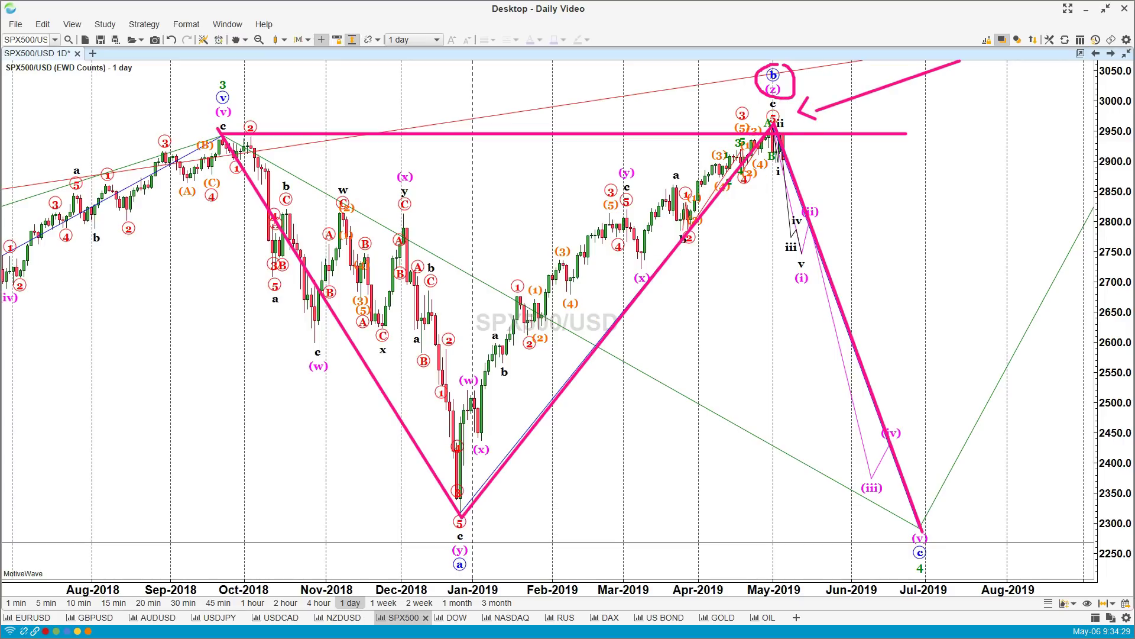
key("Escape")
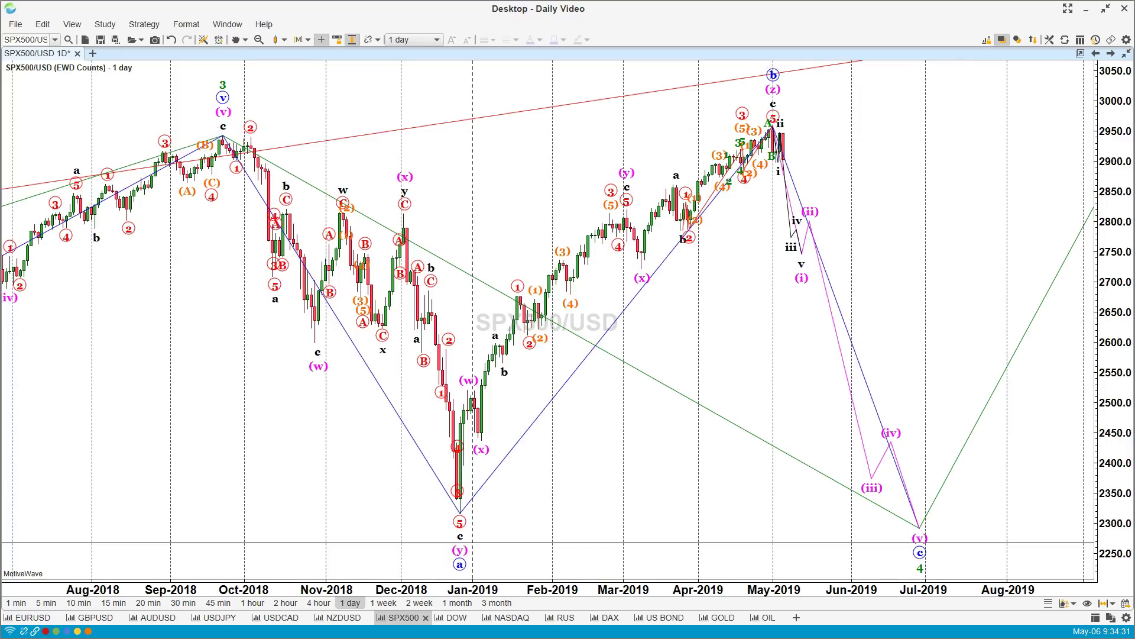
Switch the SPX500 chart to 4 hour, temporarily trace waves i and ii and the expected decline in pink, and clear the markings.
left_click(318, 603)
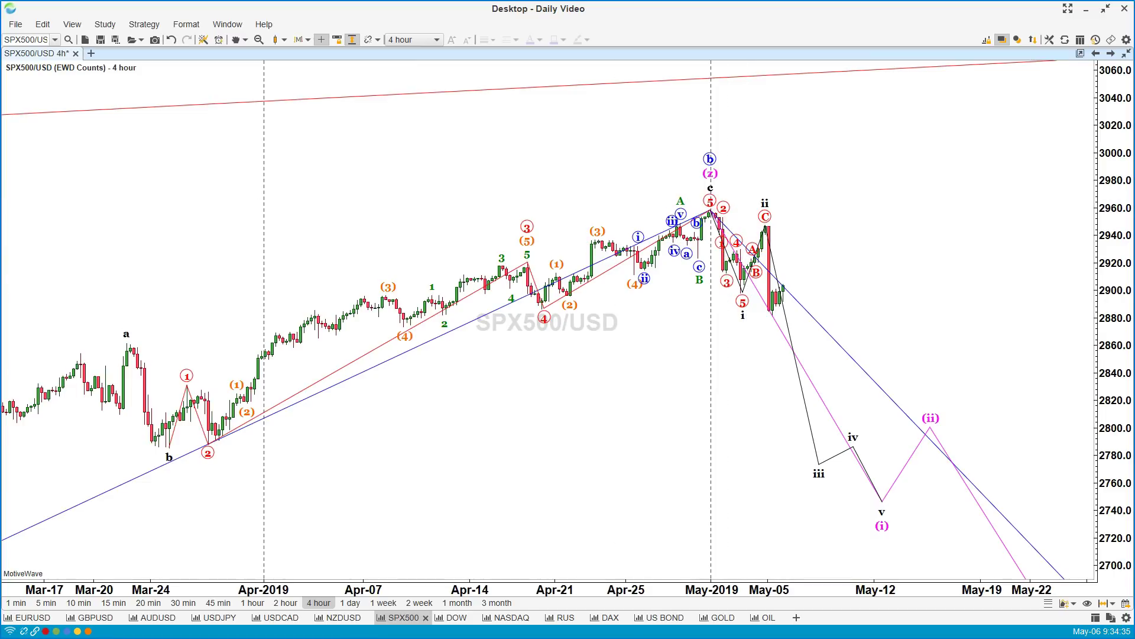
left_click_drag(711, 206, 744, 301)
left_click(743, 296)
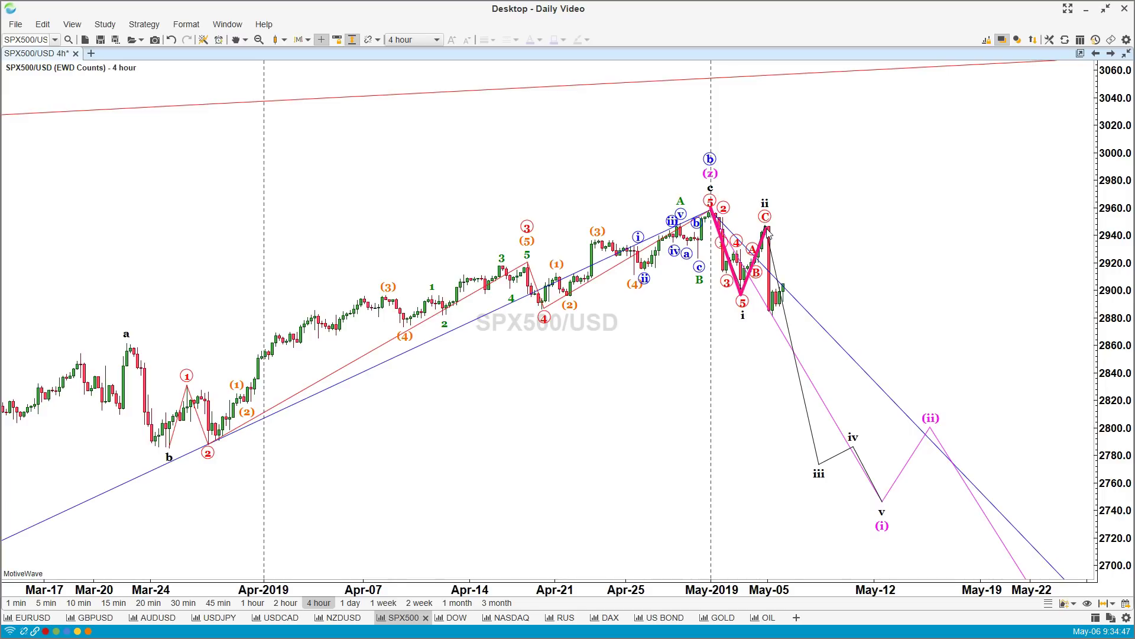
left_click_drag(727, 294, 823, 294)
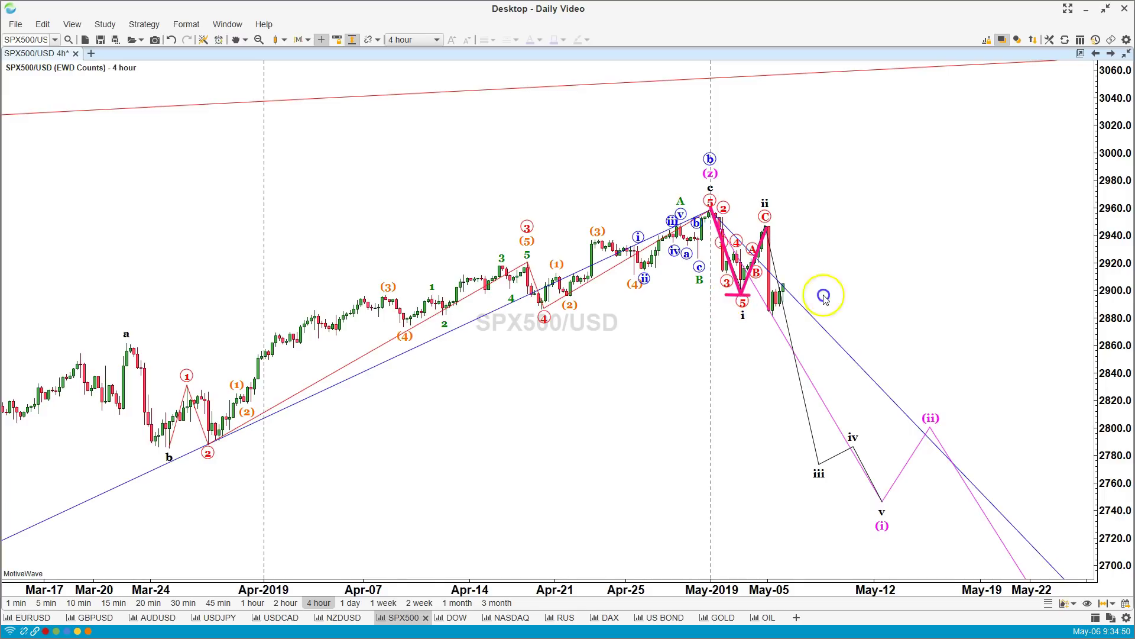
left_click(770, 245)
mouse_move(771, 247)
left_mouse_down()
mouse_move(770, 312)
mouse_move(793, 260)
mouse_move(846, 464)
left_mouse_up()
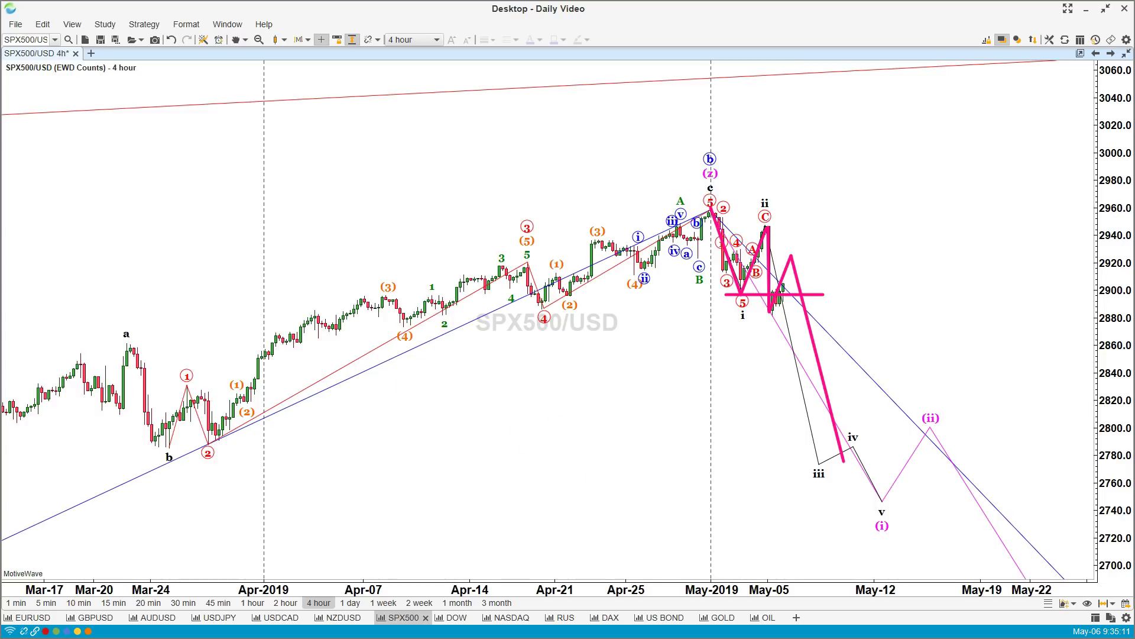
key("Escape")
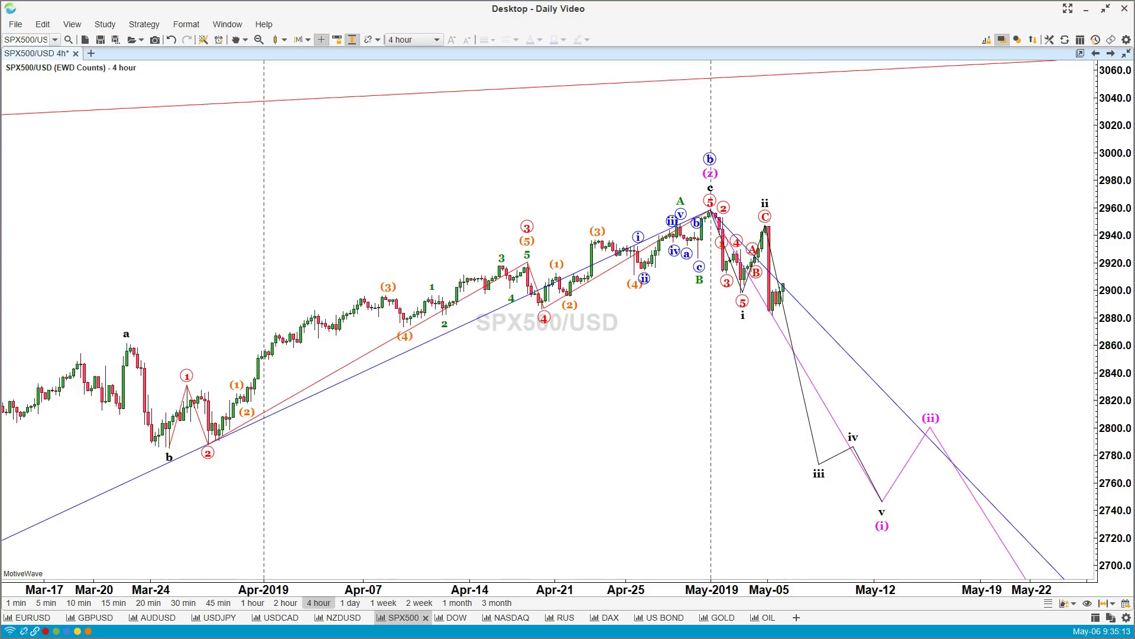
Switch to the browser window showing elliottwavedesk.com, maximize it, and open the Pricing page at the Premium Full Access plans.
left_click_drag(0, 378, 852, 31)
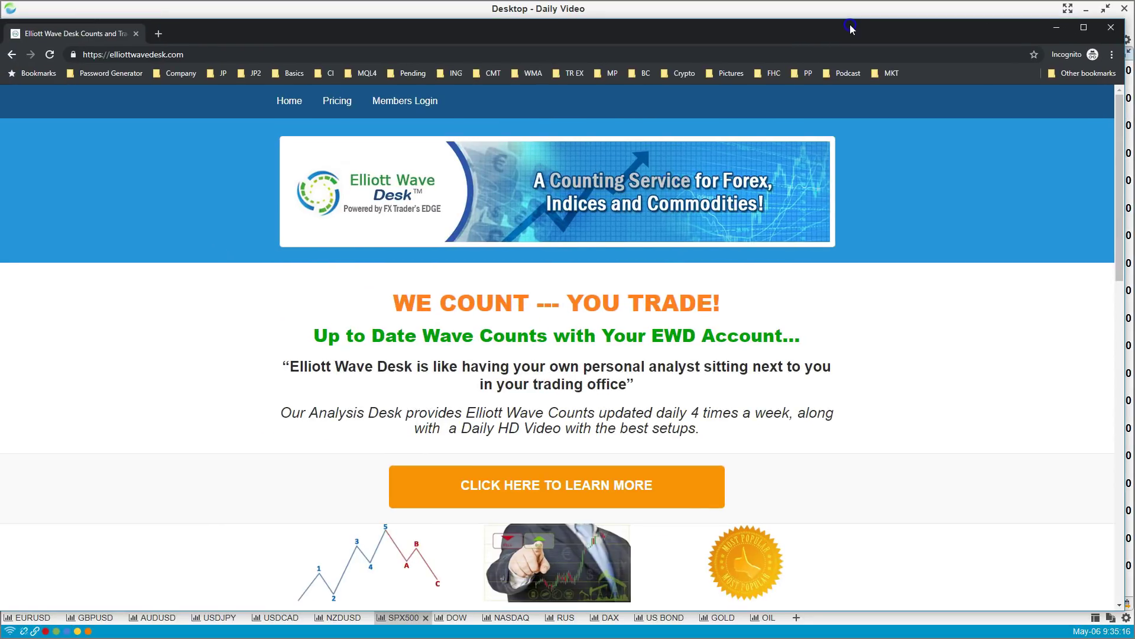
double_click(314, 34)
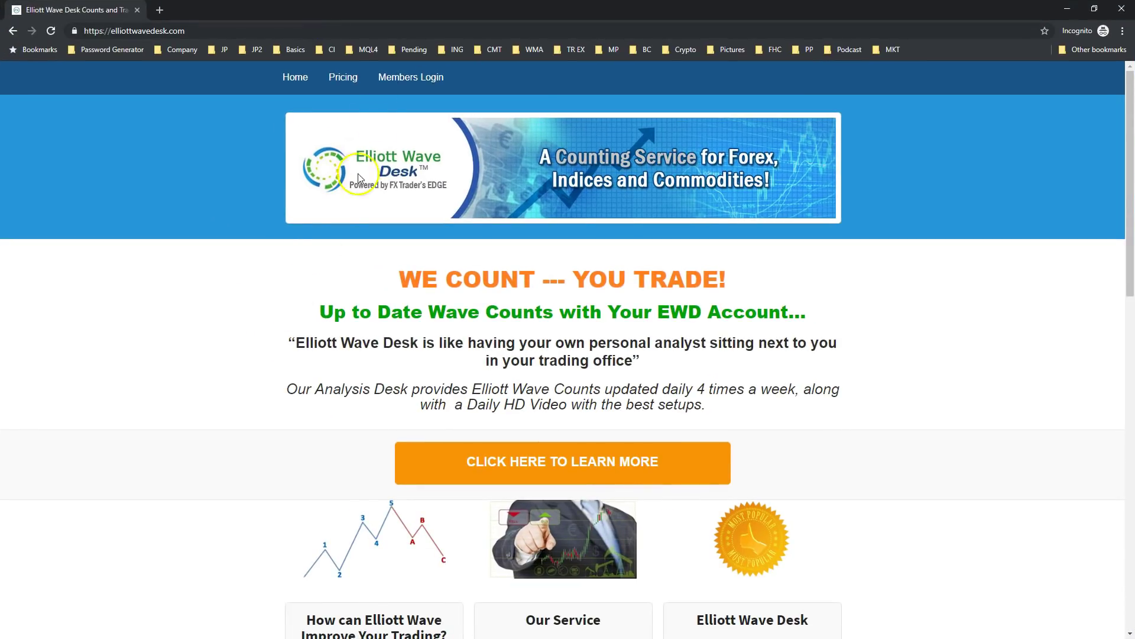
left_click(353, 84)
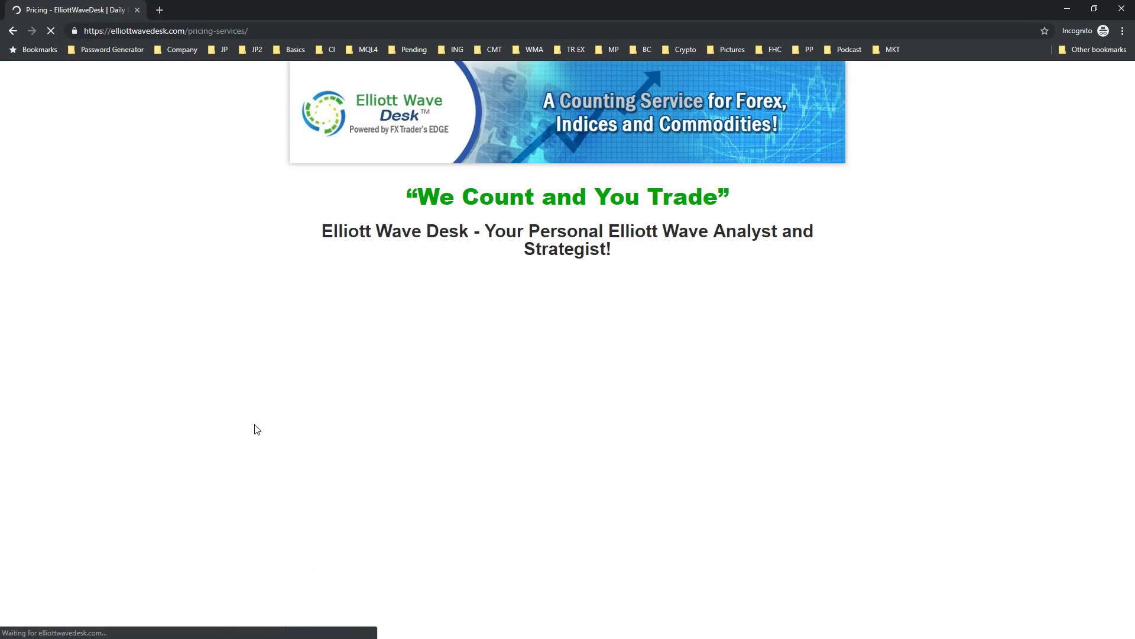
scroll(257, 429, "down", 4)
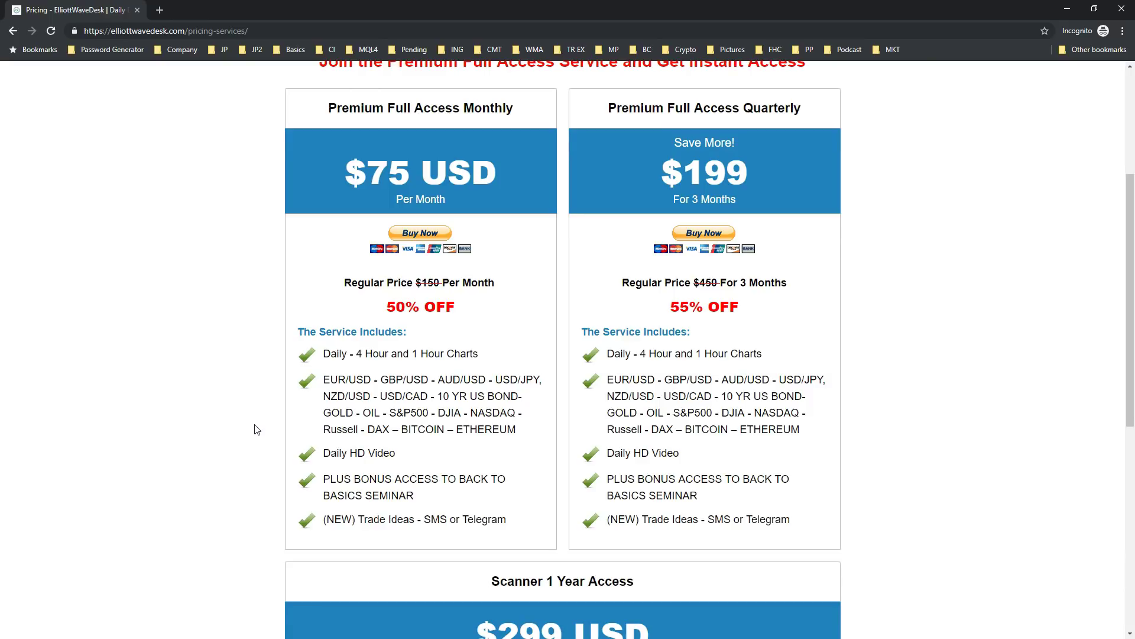
left_click(258, 429)
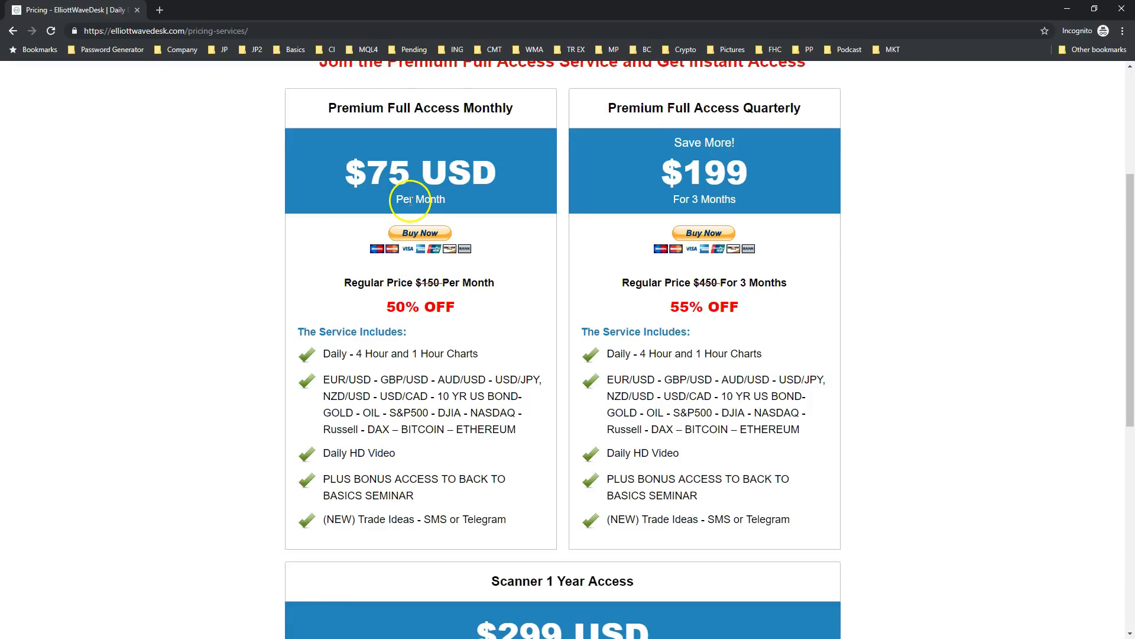